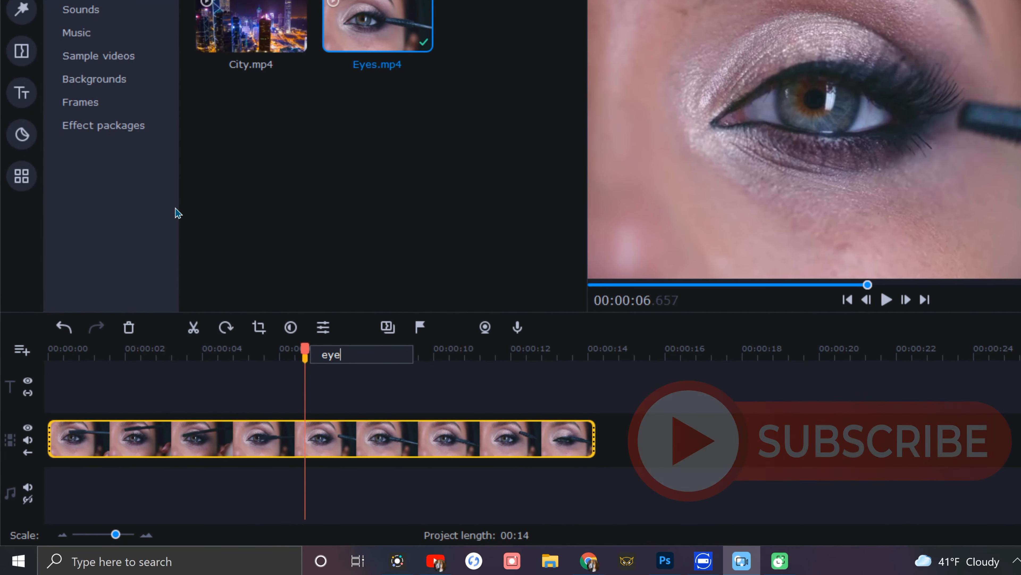
# - Name the marker "eye" and add a Zoom in effect to the eye clip, stretched to end at that marker
pyautogui.press('Return')
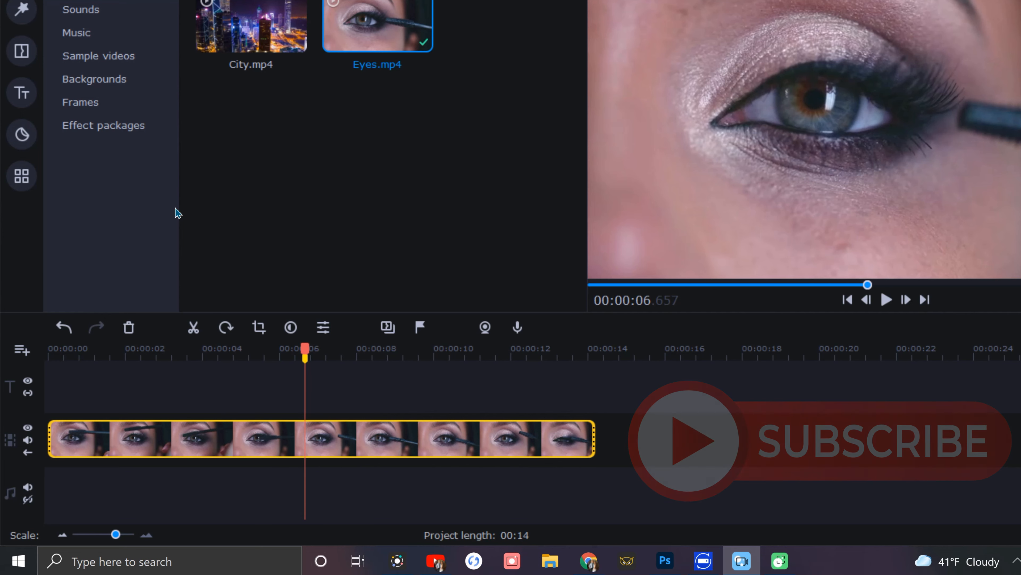
pyautogui.click(23, 177)
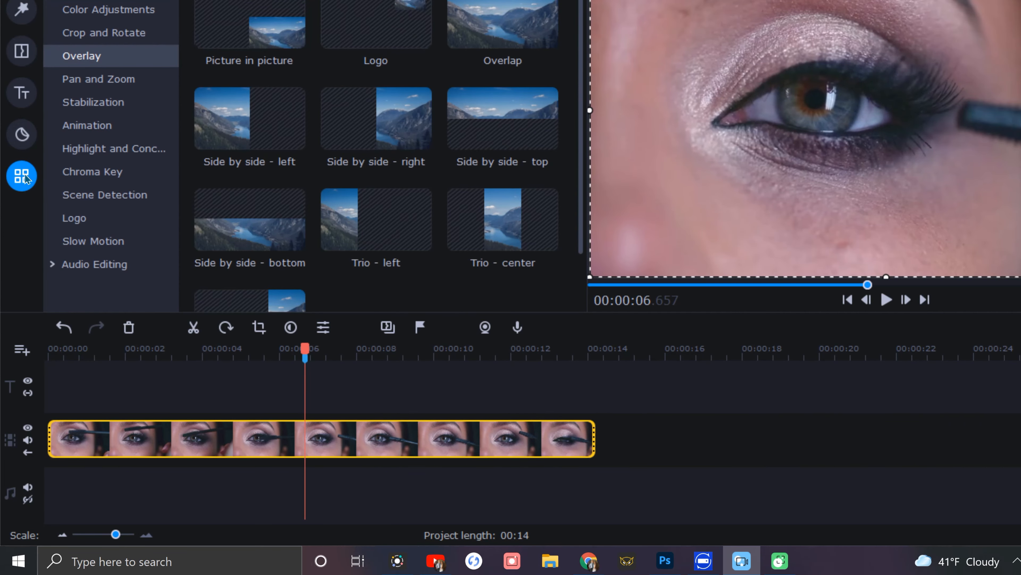
pyautogui.click(144, 84)
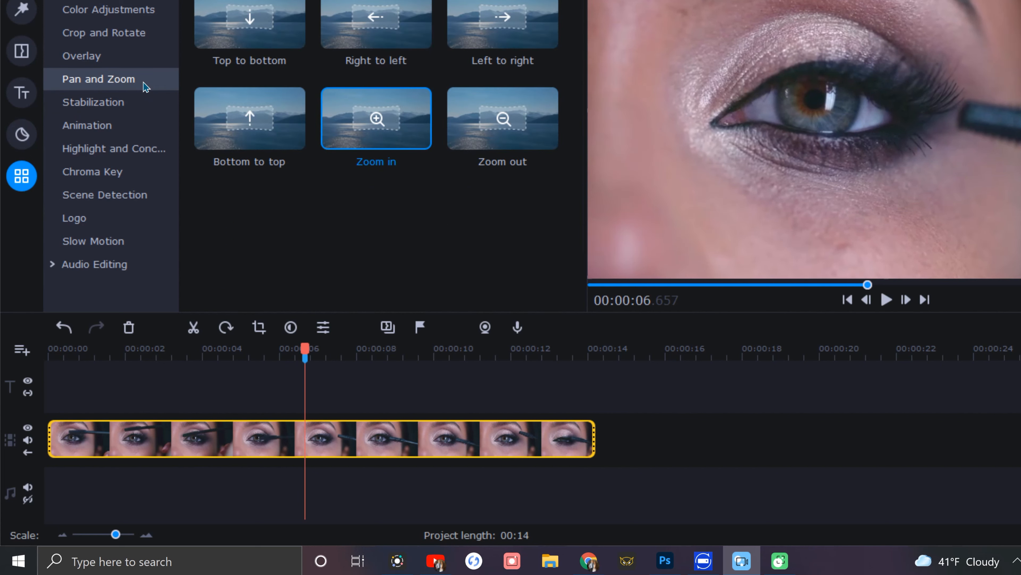
pyautogui.moveTo(337, 131); pyautogui.dragTo(195, 450)
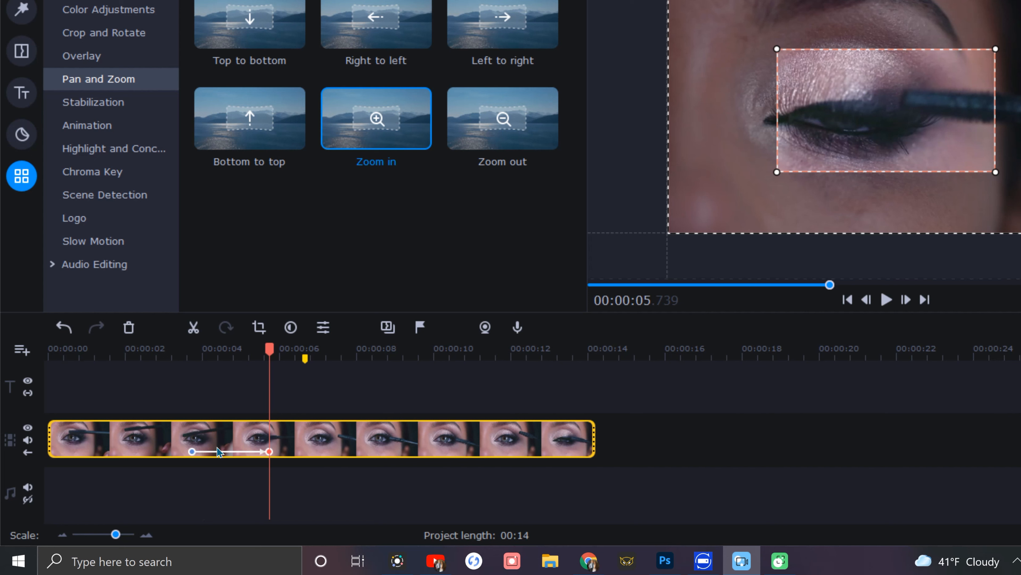
pyautogui.moveTo(262, 453); pyautogui.dragTo(305, 451)
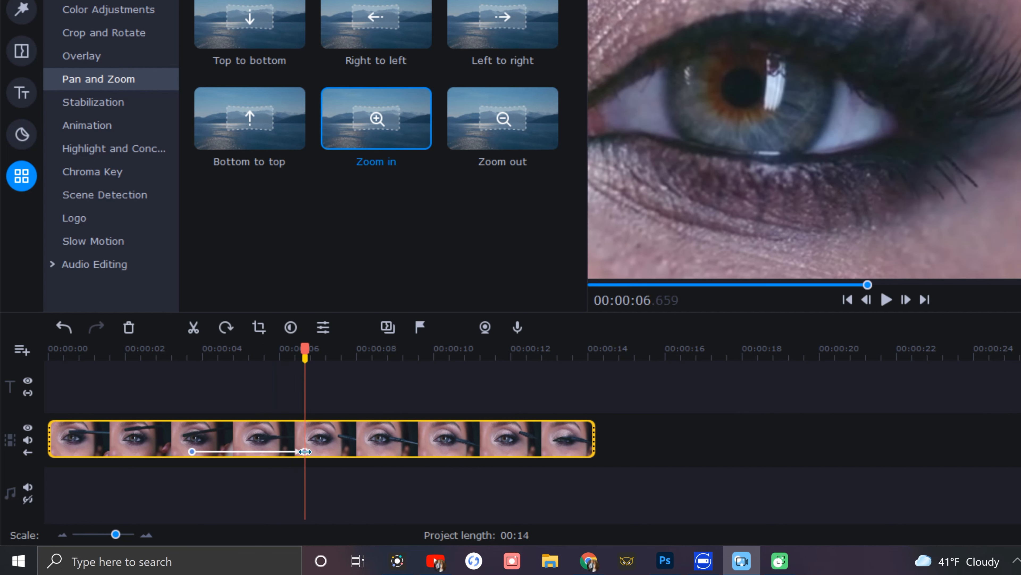
# - Center the zoom's end frame on the eye and shrink it to fit closely around the eye
pyautogui.click(305, 451)
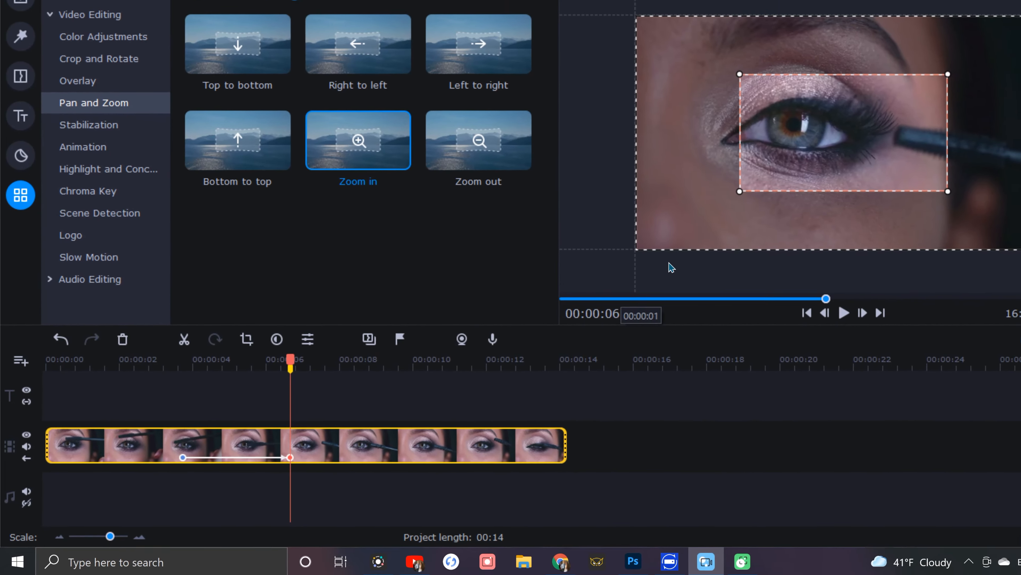
pyautogui.moveTo(842, 139); pyautogui.dragTo(800, 133)
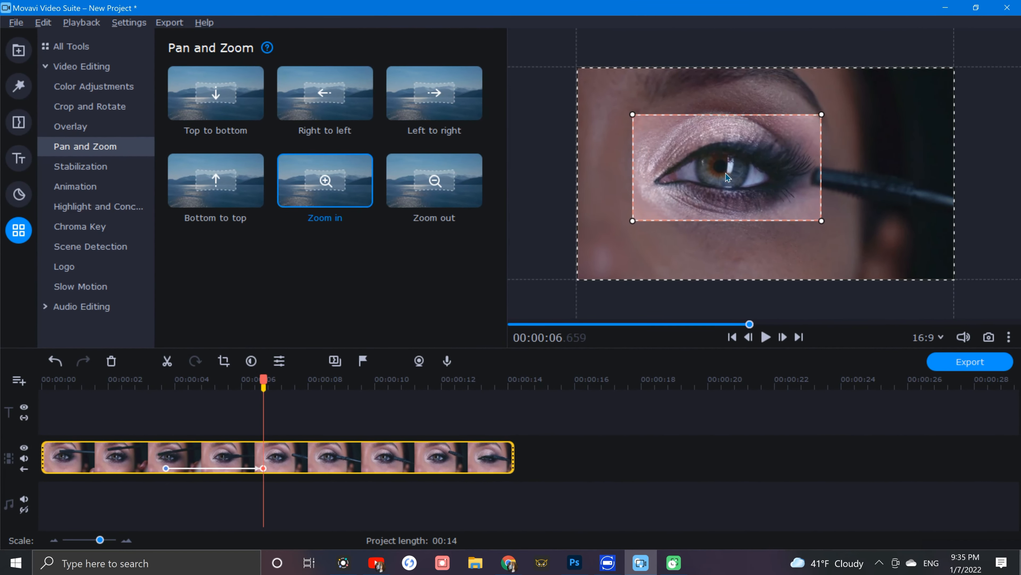
pyautogui.scroll(-2, 725, 173)
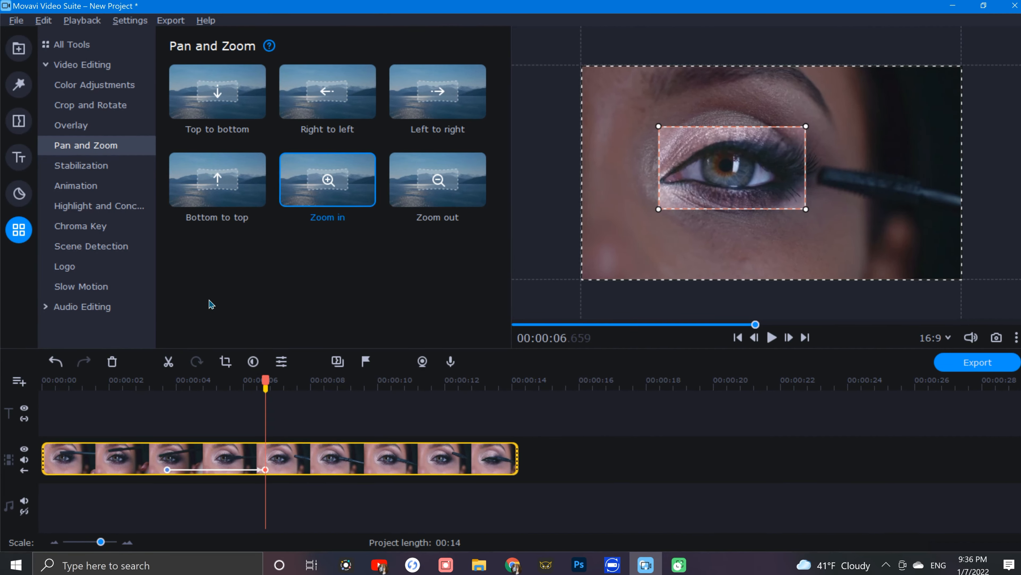
# - Add a Circle shape sticker at the marker, then shrink and position it to cover the pupil
pyautogui.click(25, 192)
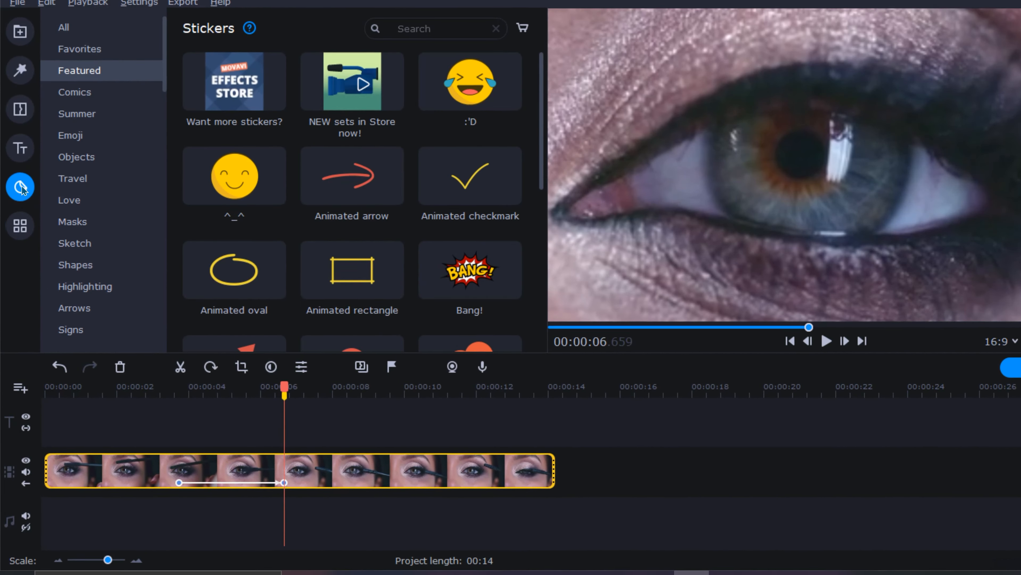
pyautogui.click(117, 266)
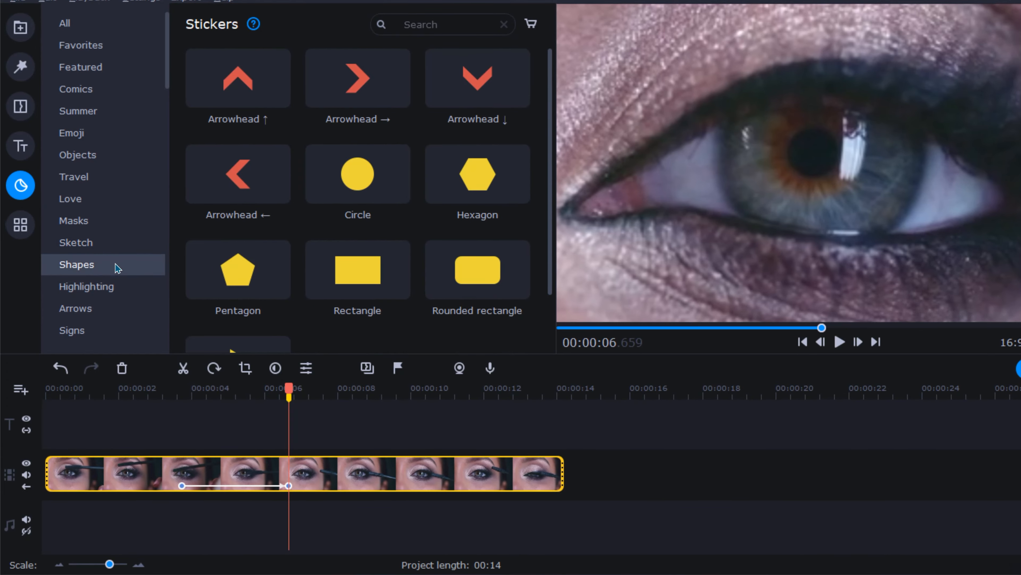
pyautogui.moveTo(368, 207); pyautogui.dragTo(294, 397)
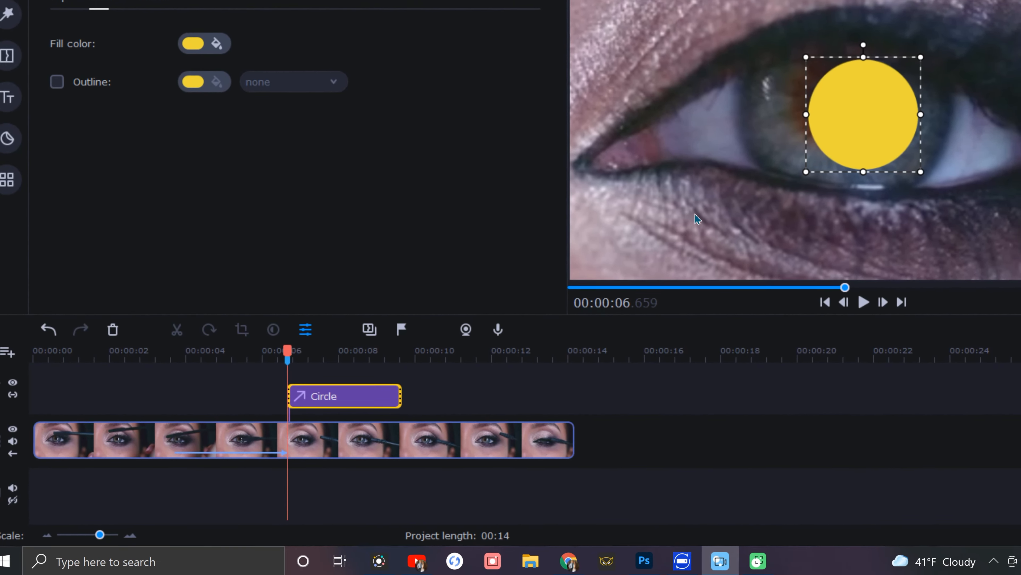
pyautogui.moveTo(872, 115); pyautogui.dragTo(904, 113)
pyautogui.moveTo(811, 171); pyautogui.dragTo(835, 169)
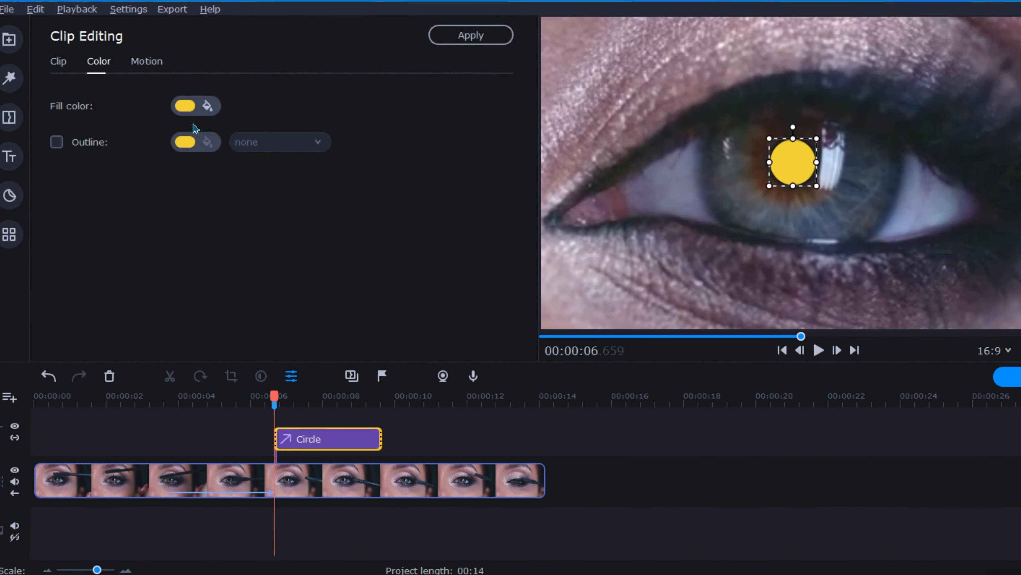
# - Fill the circle with green (#00ff00) and save a snapshot of the current frame
pyautogui.click(187, 105)
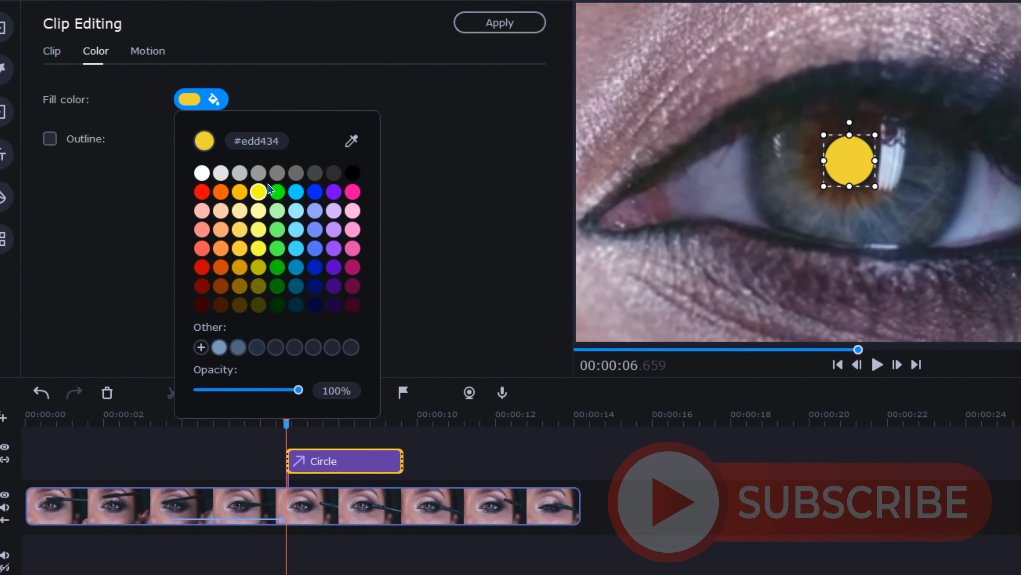
pyautogui.click(277, 192)
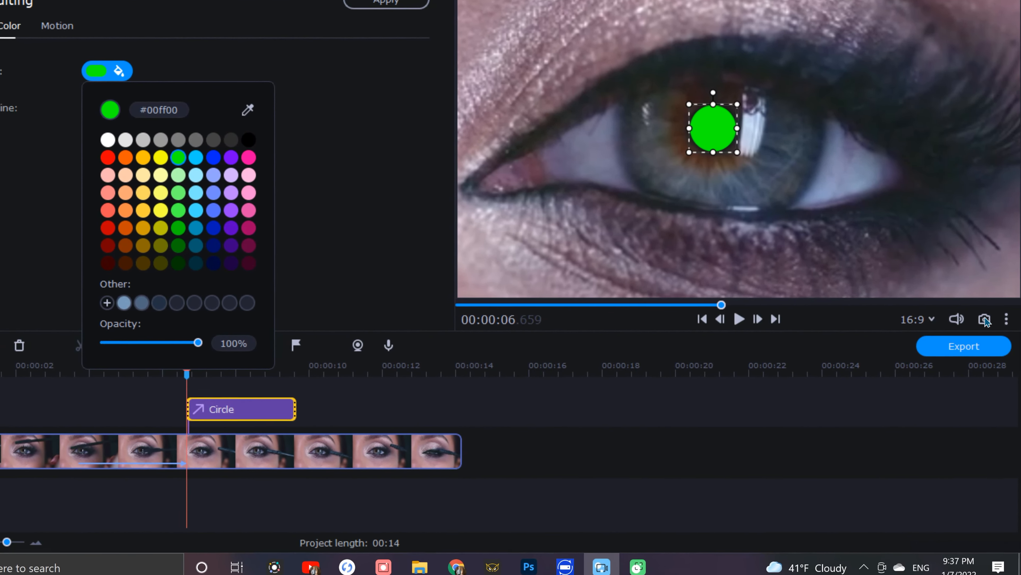
pyautogui.click(882, 530)
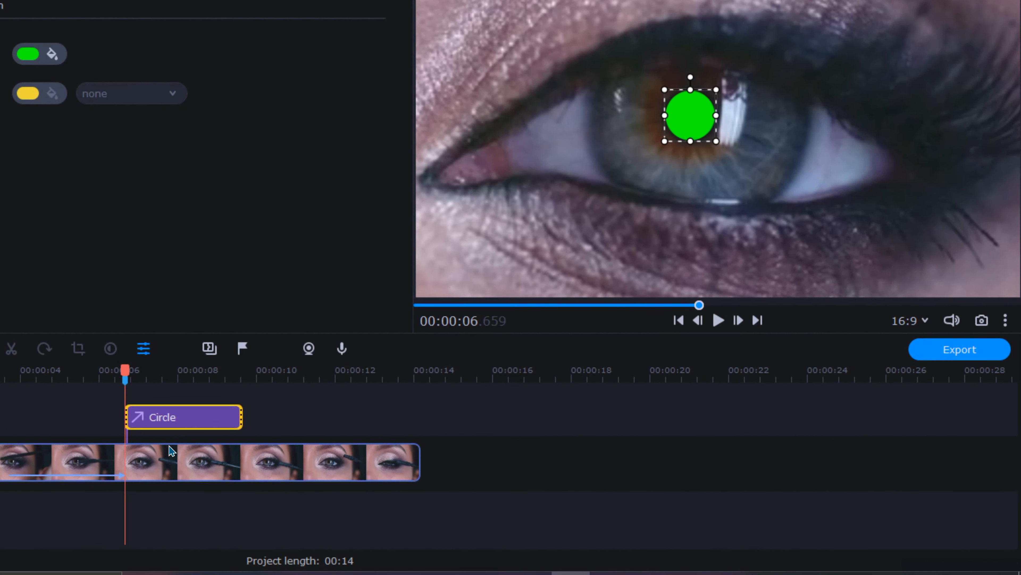
# - Split the eye clip at the marker and delete its second part together with the circle sticker
pyautogui.rightClick(136, 451)
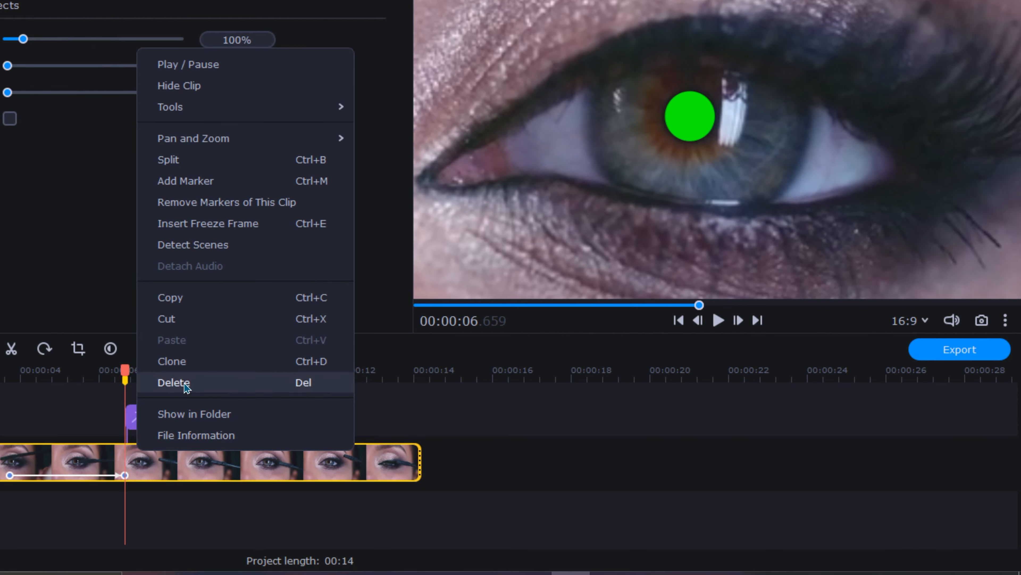
pyautogui.click(190, 160)
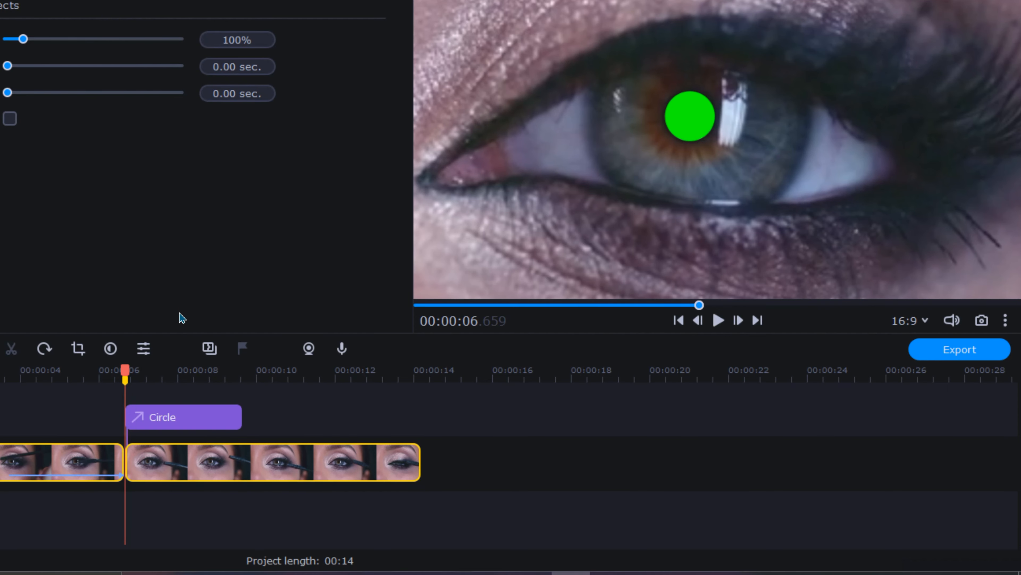
pyautogui.click(160, 393)
pyautogui.click(212, 460)
pyautogui.rightClick(213, 462)
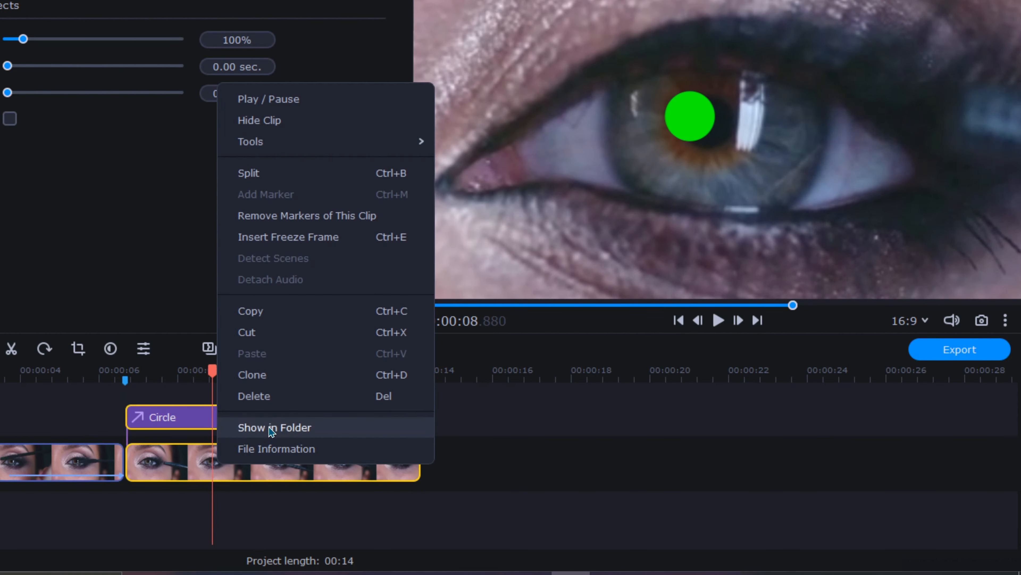
pyautogui.click(287, 401)
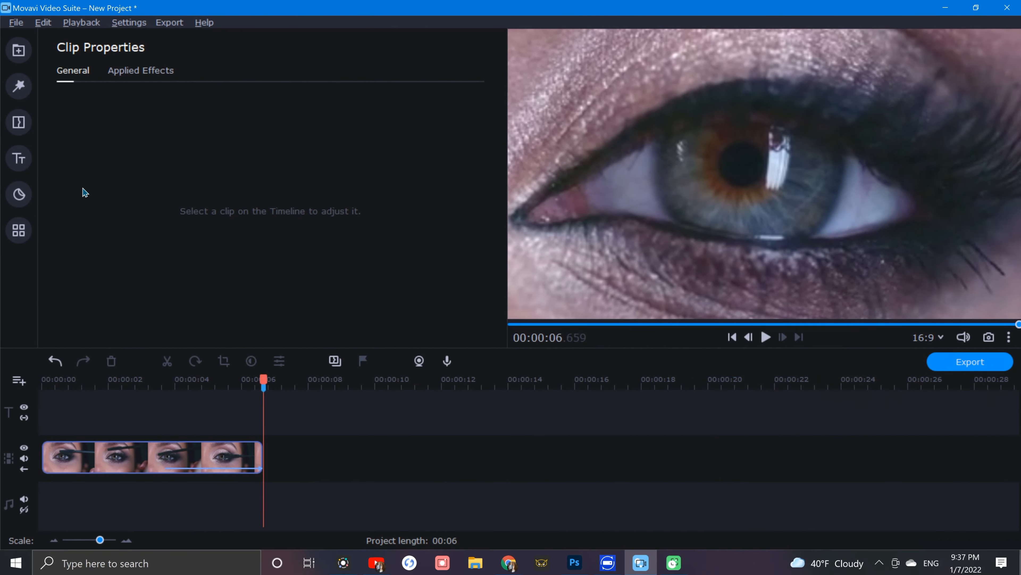
# - Import Snapshot.png and place it on the video track directly after the eye clip
pyautogui.click(19, 51)
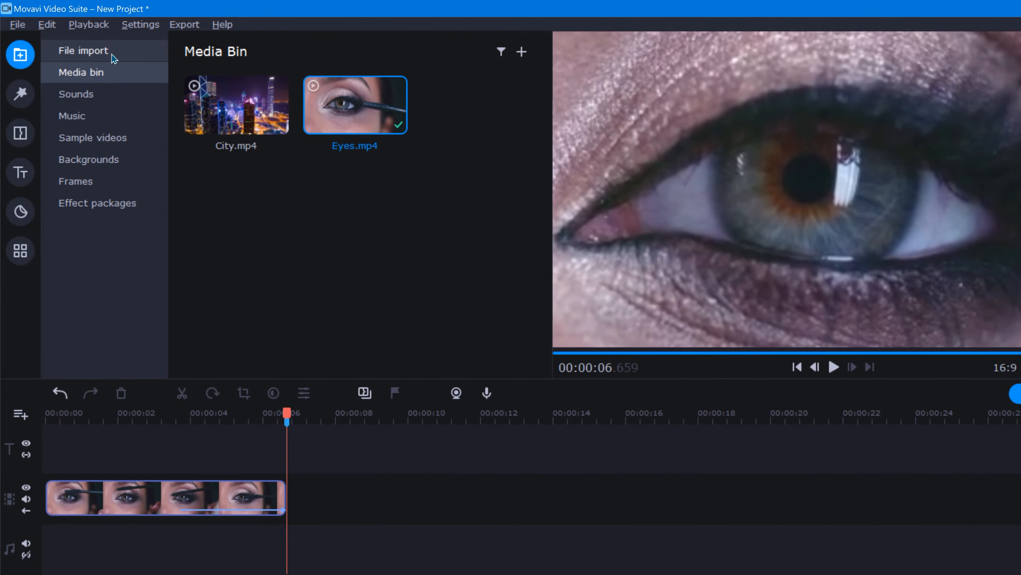
pyautogui.click(113, 58)
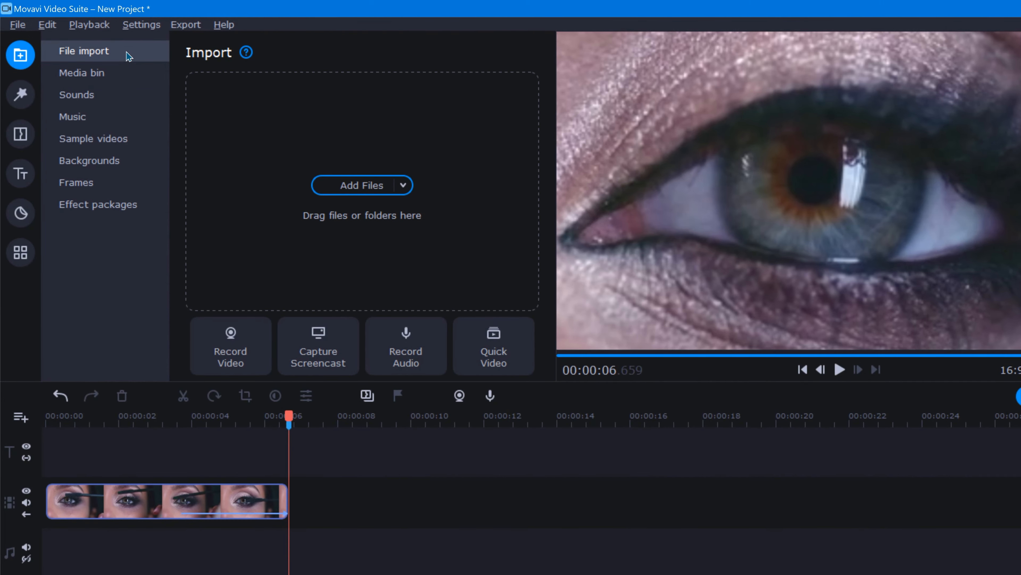
pyautogui.click(328, 189)
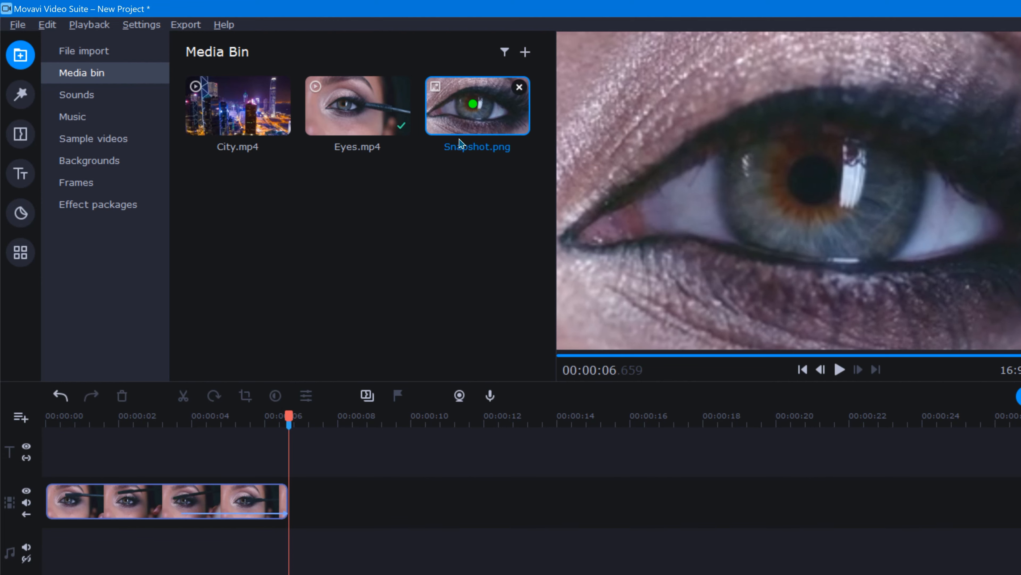
pyautogui.moveTo(464, 128); pyautogui.dragTo(362, 412)
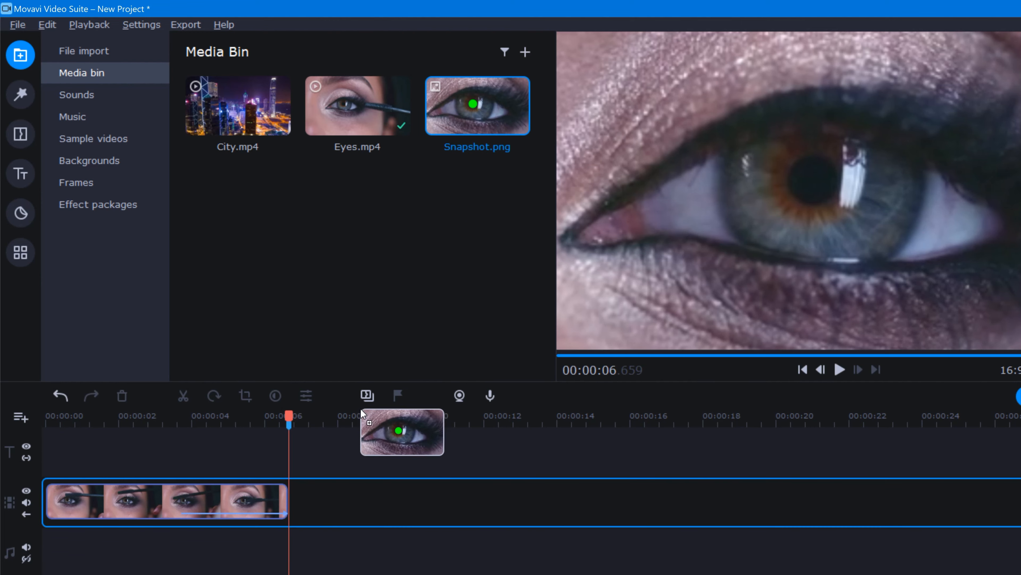
pyautogui.moveTo(296, 499); pyautogui.dragTo(295, 500)
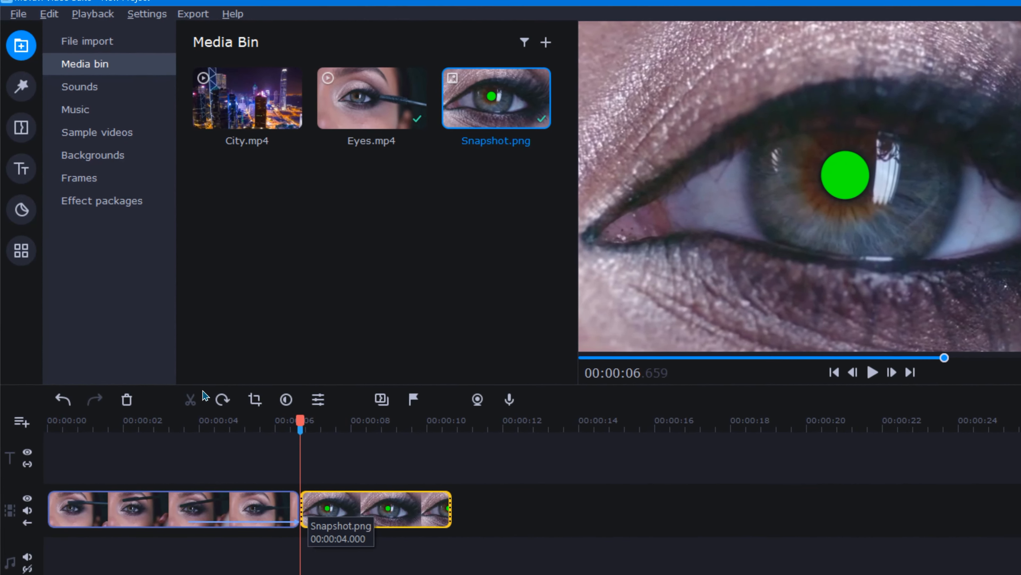
# - Apply Chroma Key to the snapshot clip, picking the green of the circle over the pupil as the transparent color
pyautogui.click(25, 255)
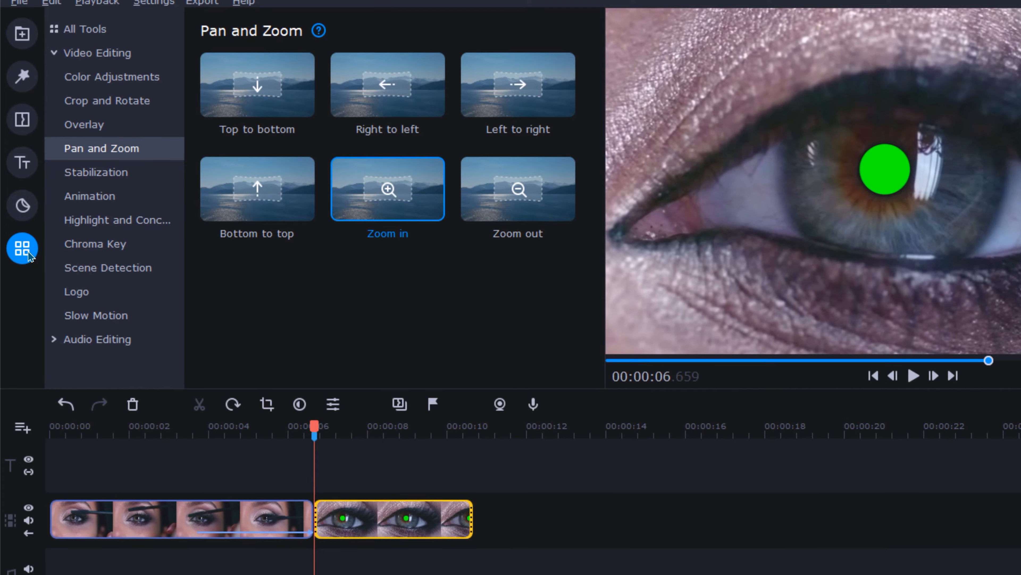
pyautogui.click(136, 243)
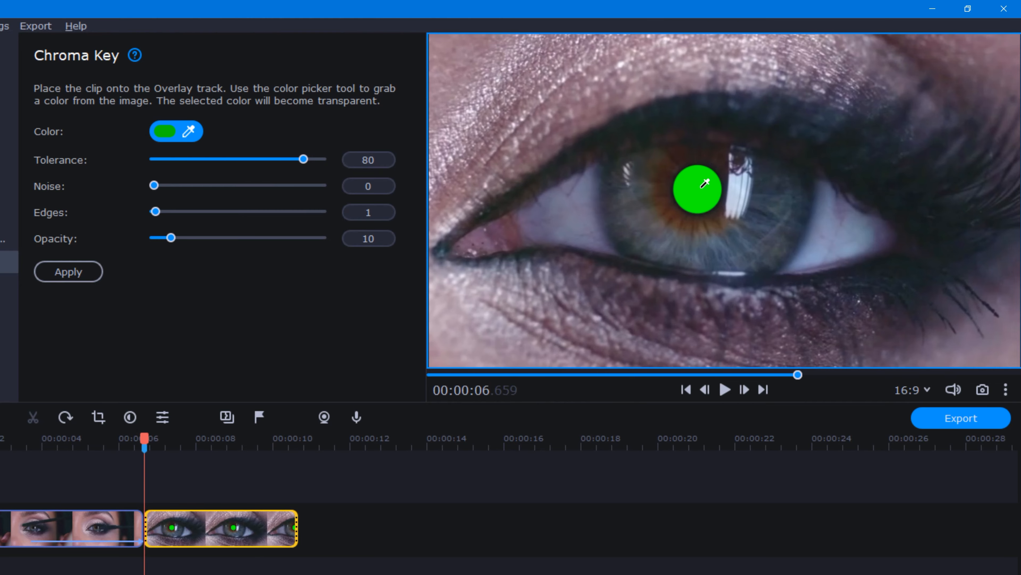
pyautogui.click(705, 183)
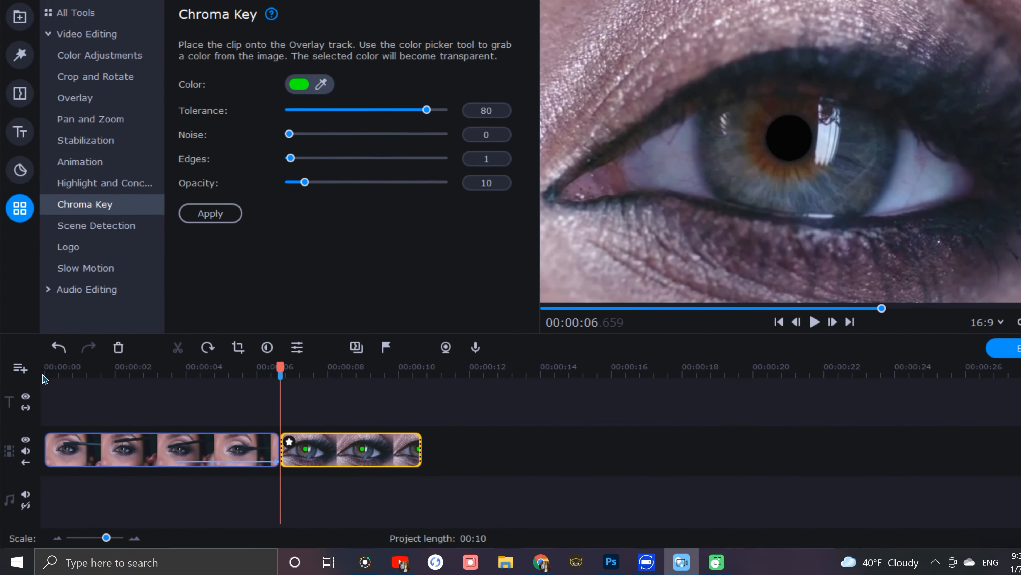
# - Add a second video track and move both the eye clip and the snapshot clip to the upper one
pyautogui.click(20, 352)
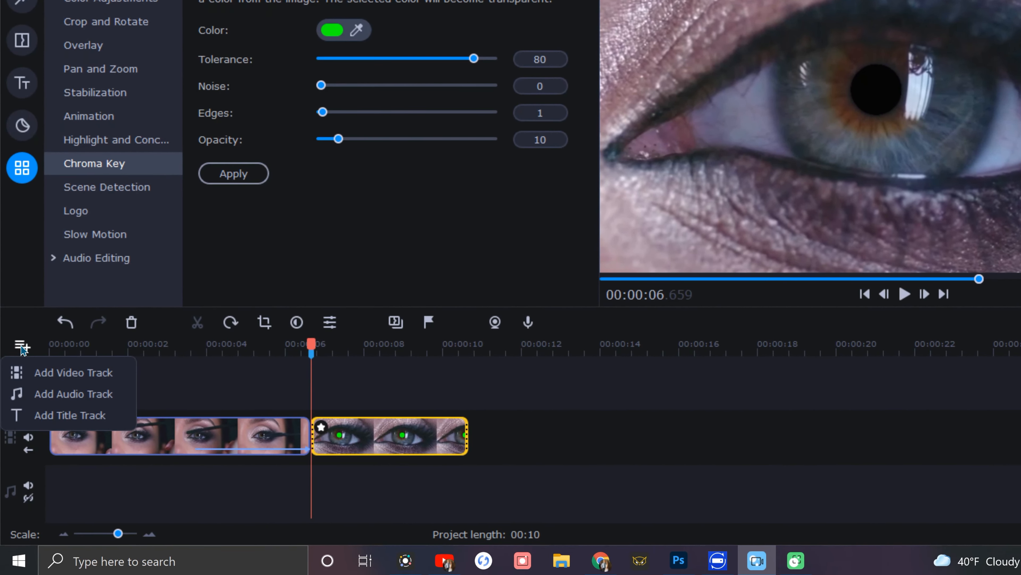
pyautogui.click(118, 376)
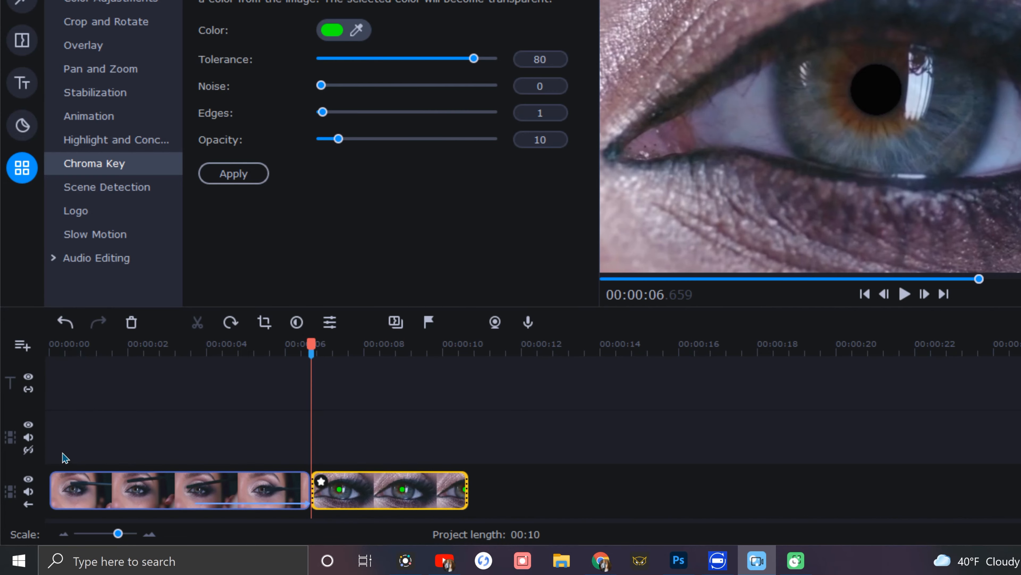
pyautogui.click(271, 482)
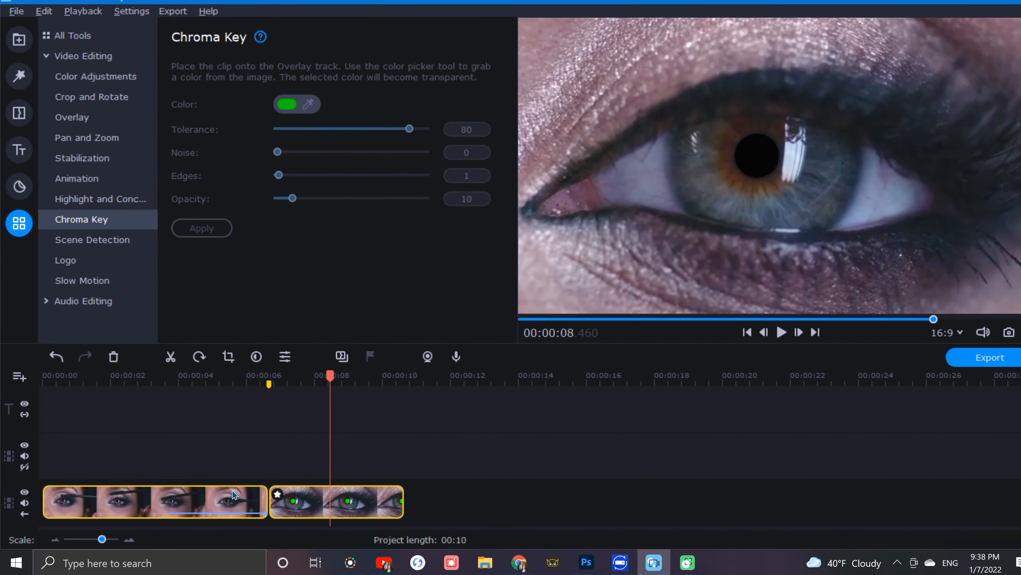
pyautogui.moveTo(233, 490); pyautogui.dragTo(230, 449)
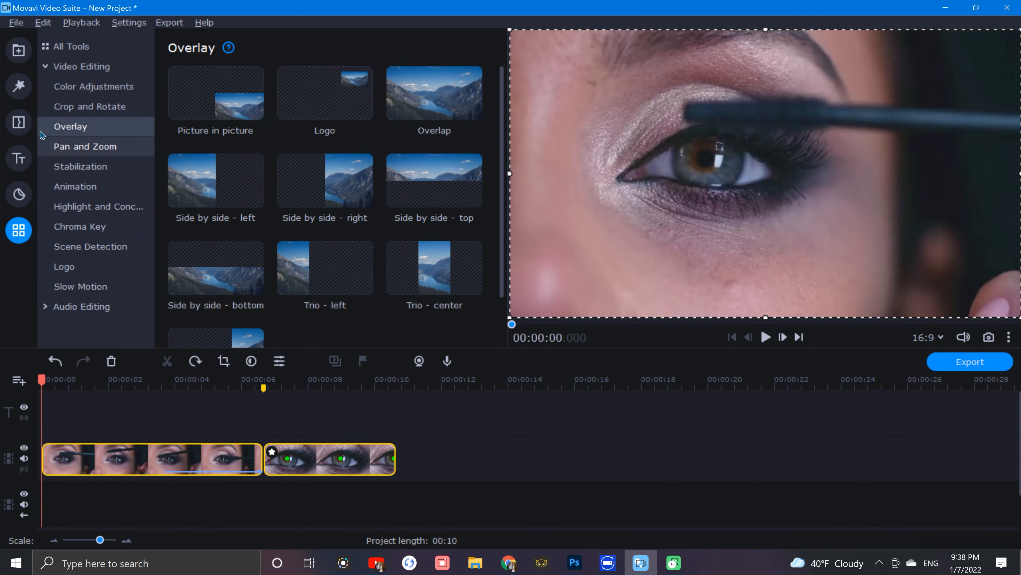
# - Add City.mp4 to the lower video track, unlink that track and move the clip to start where the snapshot starts
pyautogui.click(18, 51)
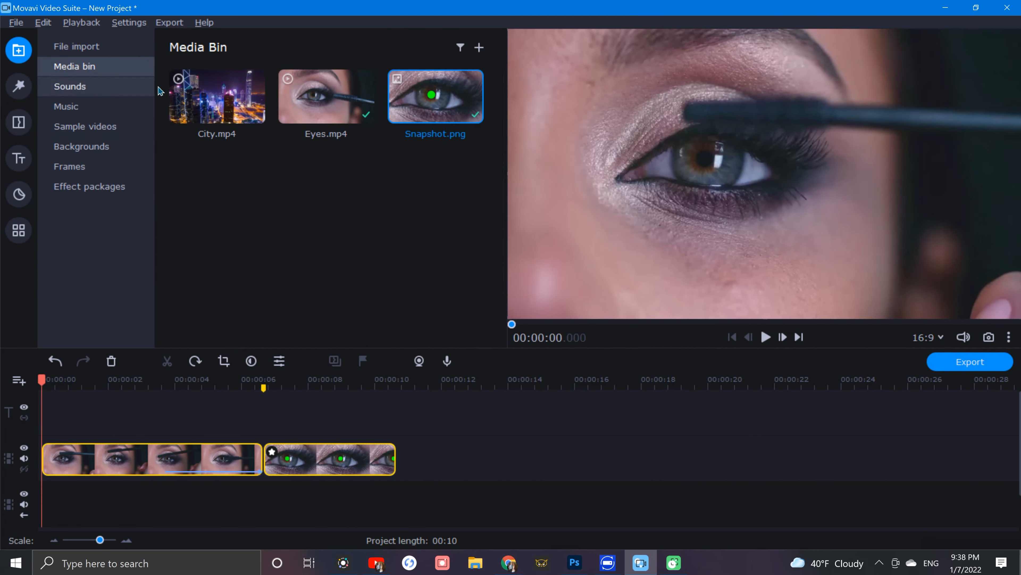
pyautogui.moveTo(208, 104); pyautogui.dragTo(82, 486)
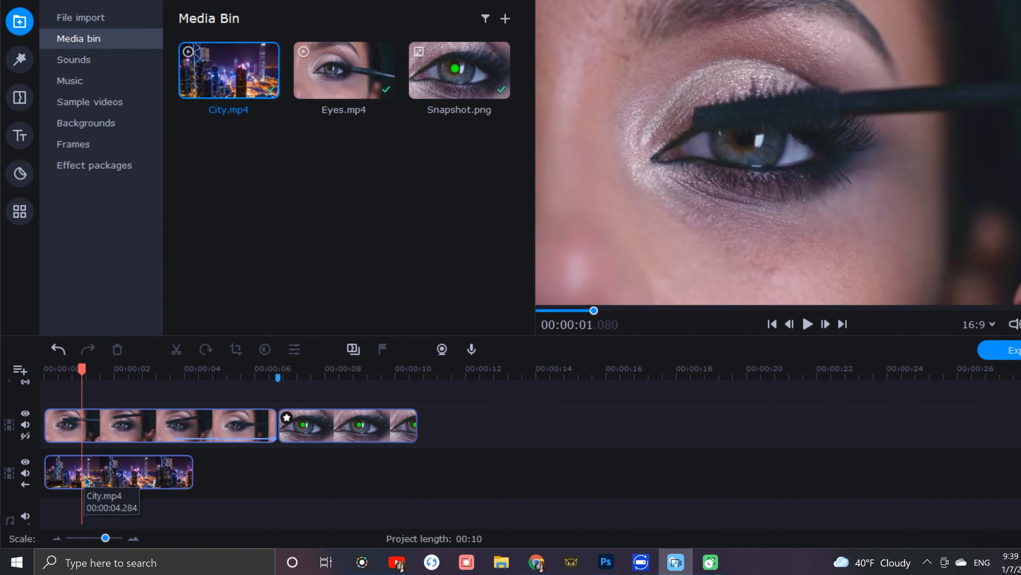
pyautogui.click(86, 480)
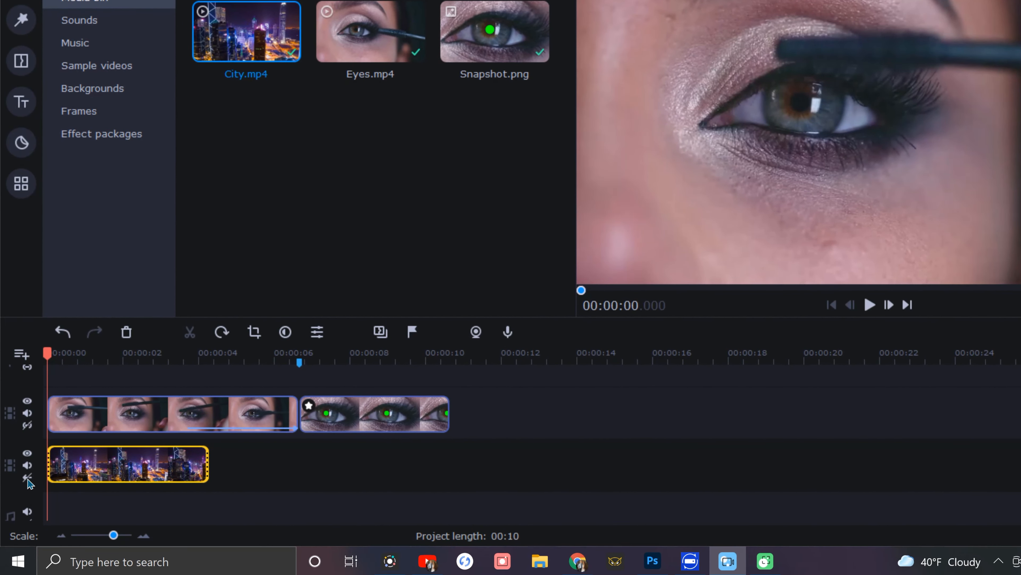
pyautogui.moveTo(90, 479); pyautogui.dragTo(332, 482)
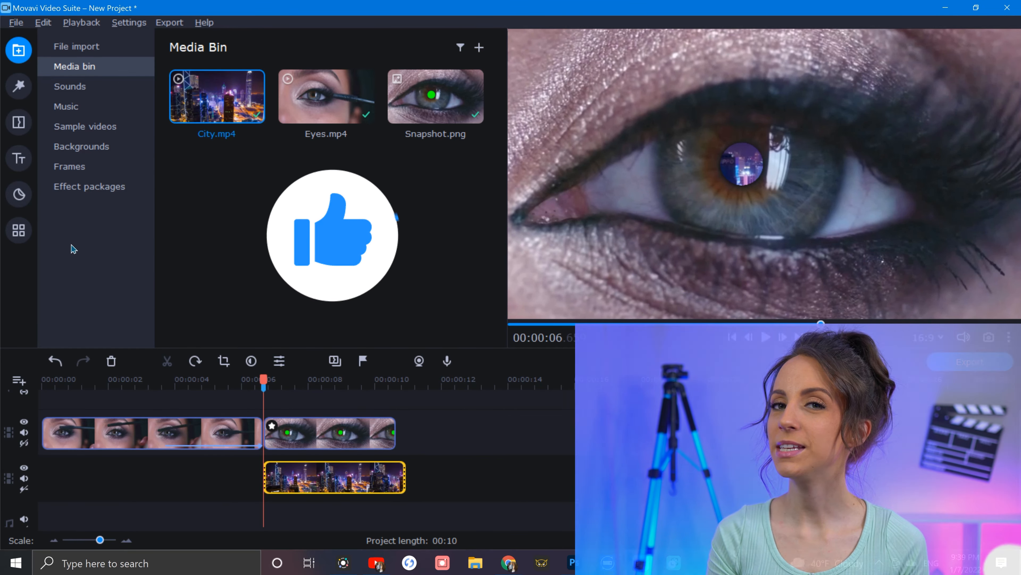
# - Apply the Zoom in pan-and-zoom effect to the snapshot clip and shrink its end frame to fit inside the green pupil circle
pyautogui.click(25, 235)
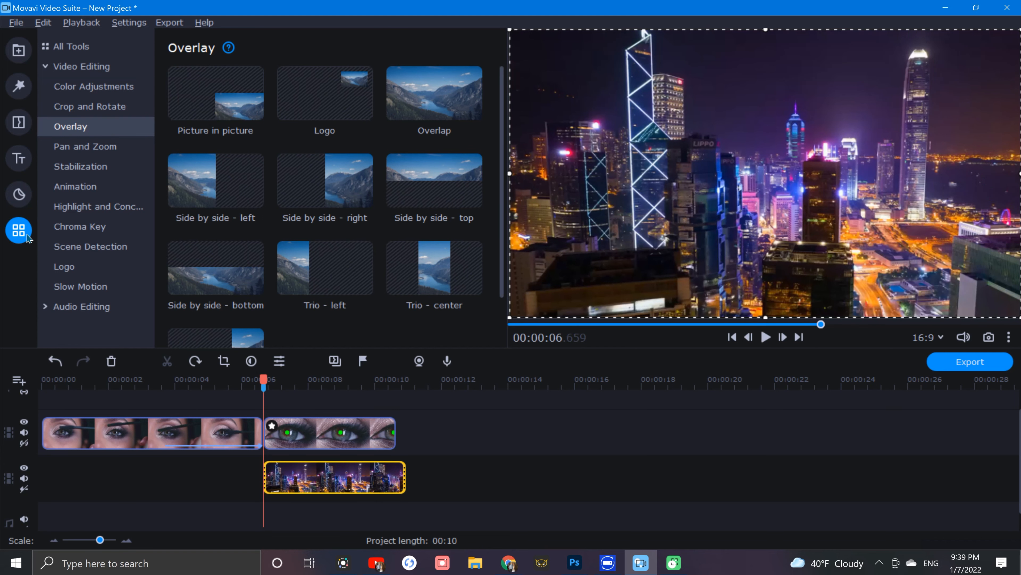
pyautogui.click(122, 149)
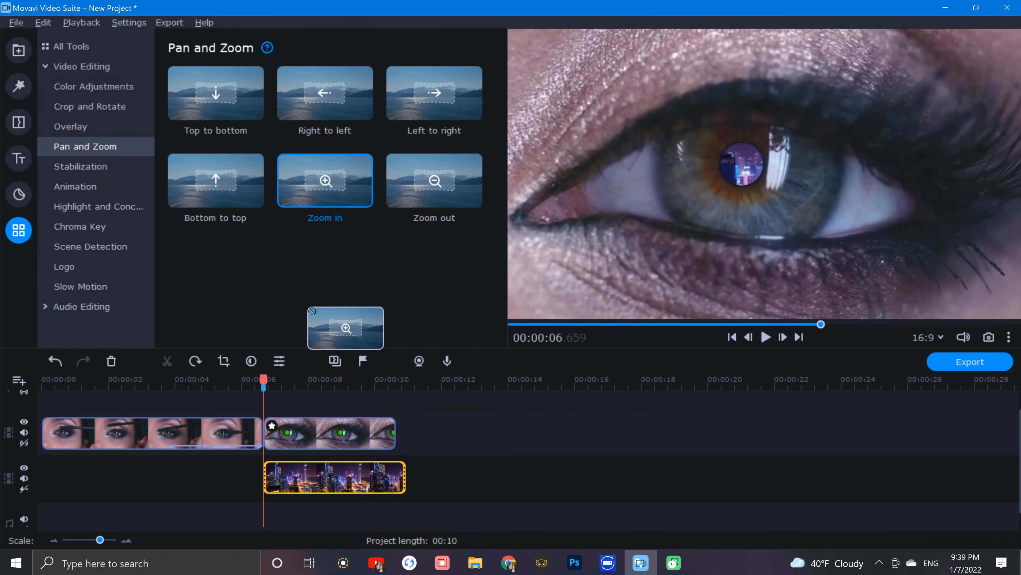
pyautogui.moveTo(312, 311); pyautogui.dragTo(272, 446)
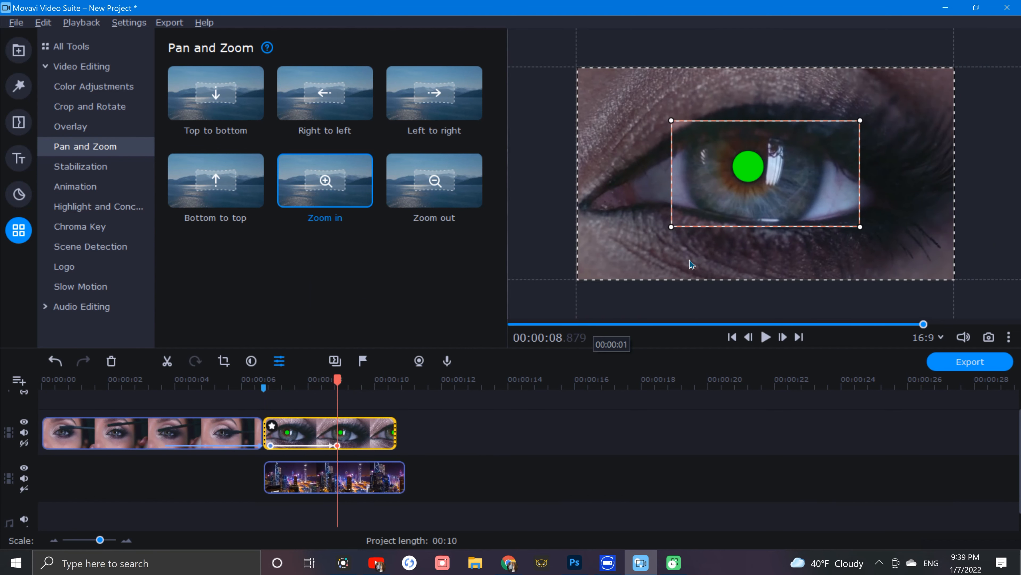
pyautogui.scroll(2, 749, 158)
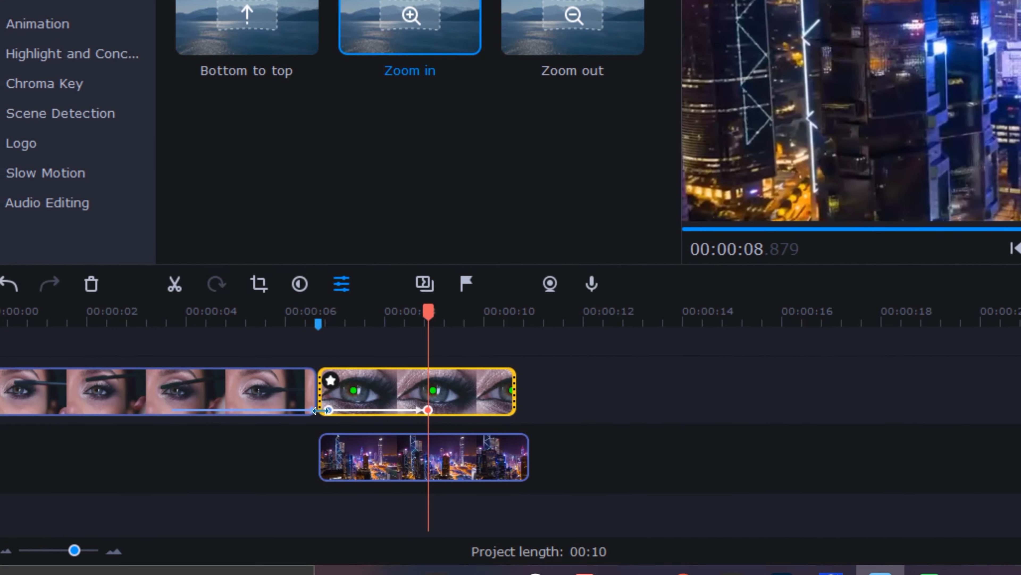
# - Retime the snapshot's zoom to start at the clip's beginning and end at about 7.4 seconds, and play back the result
pyautogui.click(321, 409)
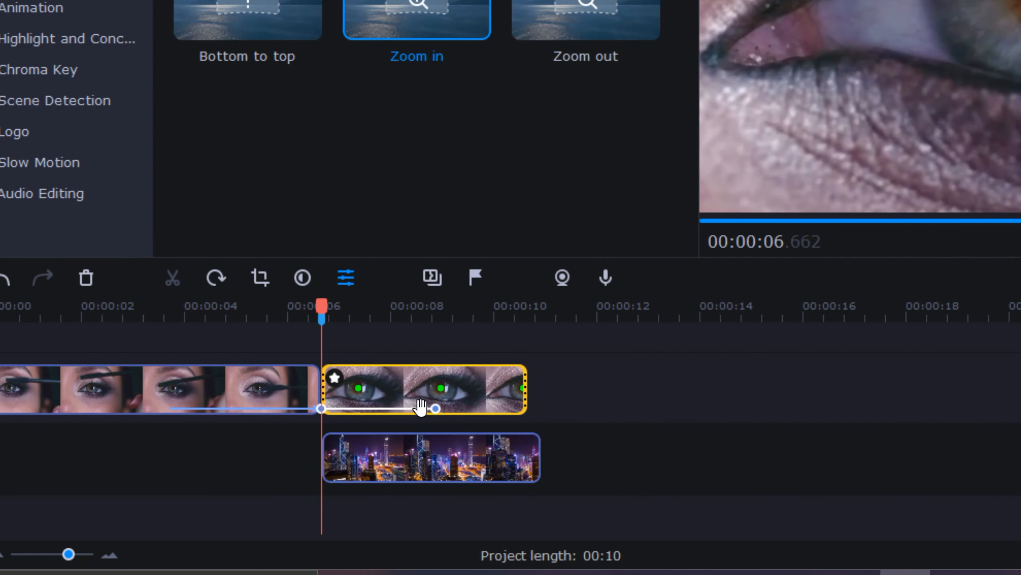
pyautogui.moveTo(416, 408); pyautogui.dragTo(359, 410)
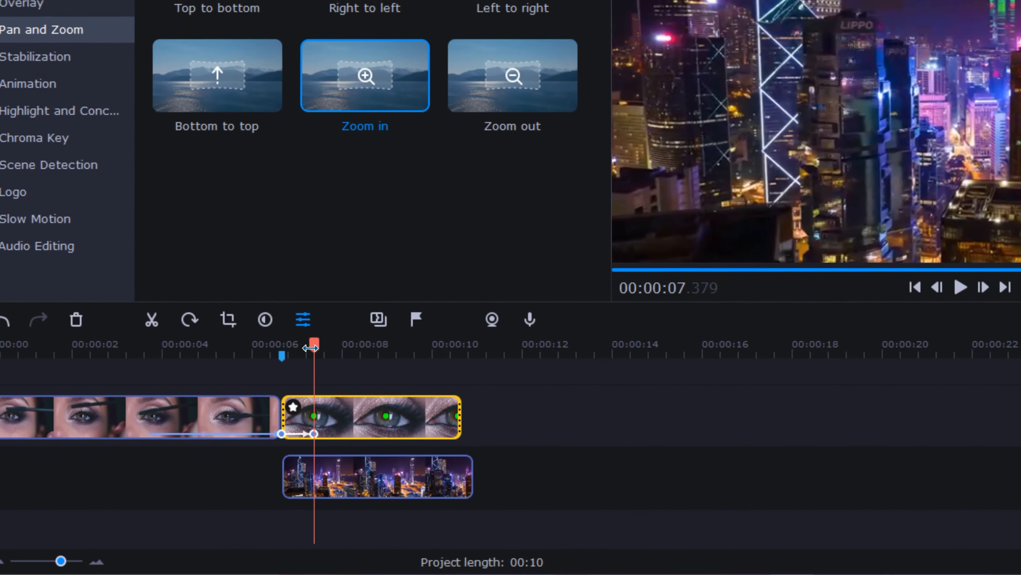
pyautogui.moveTo(310, 348); pyautogui.dragTo(177, 374)
pyautogui.press('space')
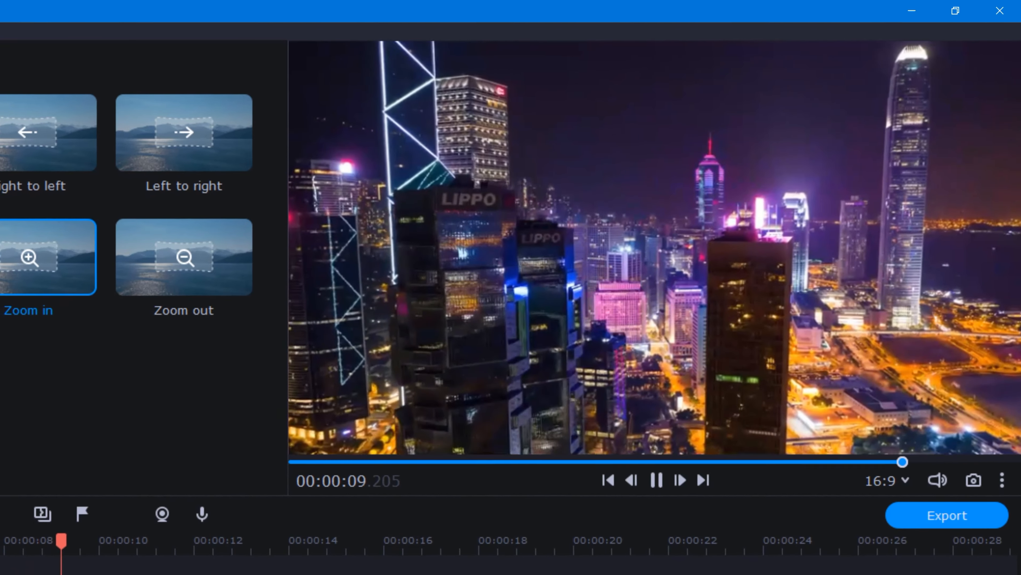
pyautogui.press('space')
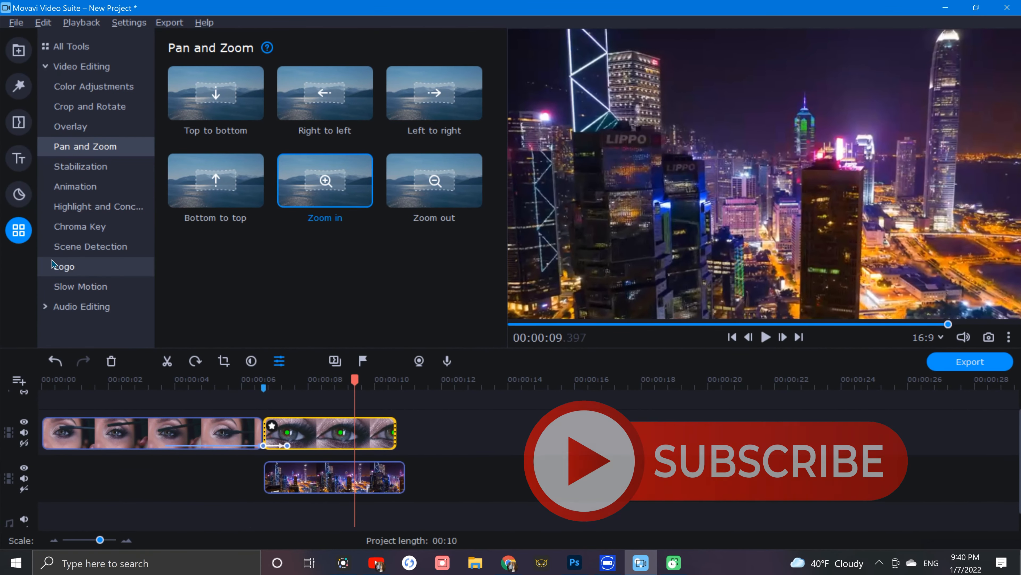
# - Add a Crossfade transition to the start of the city clip on the lower video track
pyautogui.click(19, 124)
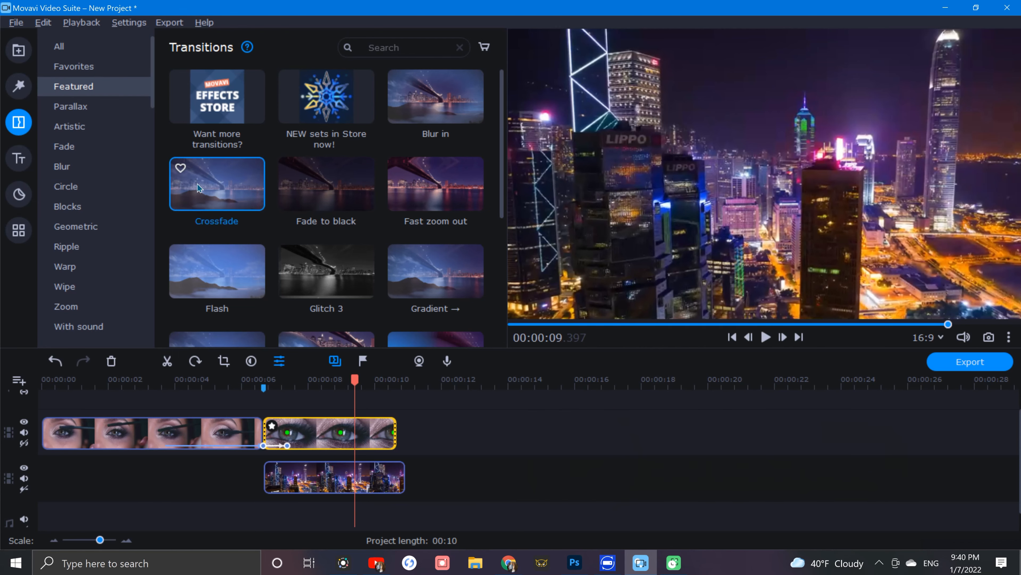
pyautogui.moveTo(236, 347); pyautogui.dragTo(259, 463)
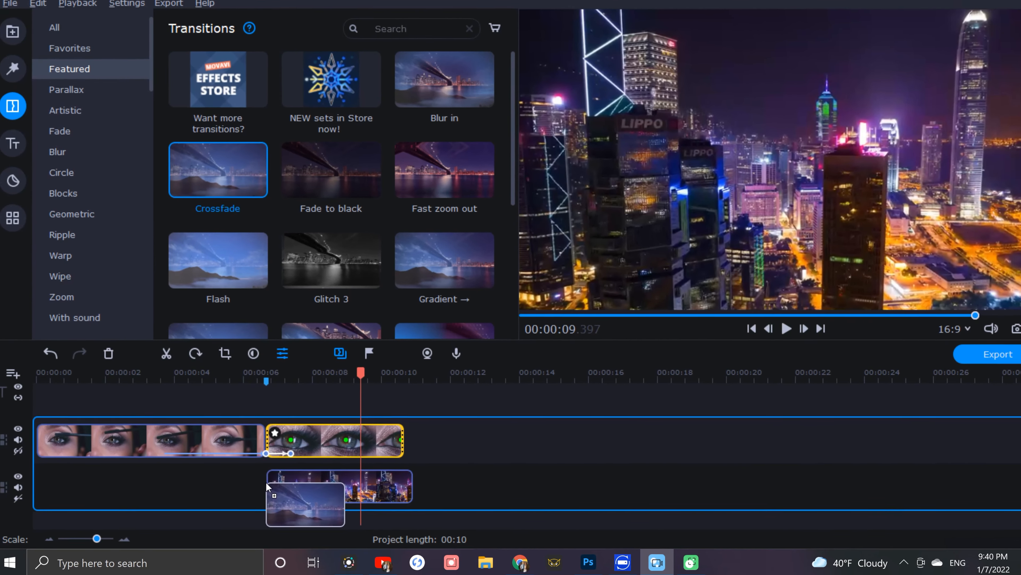
pyautogui.moveTo(267, 485); pyautogui.dragTo(270, 488)
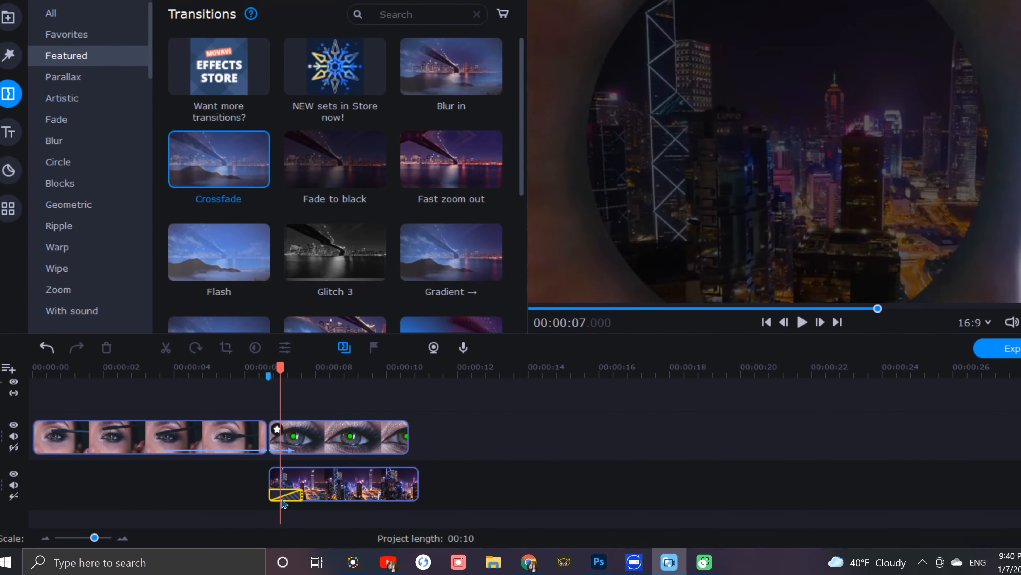